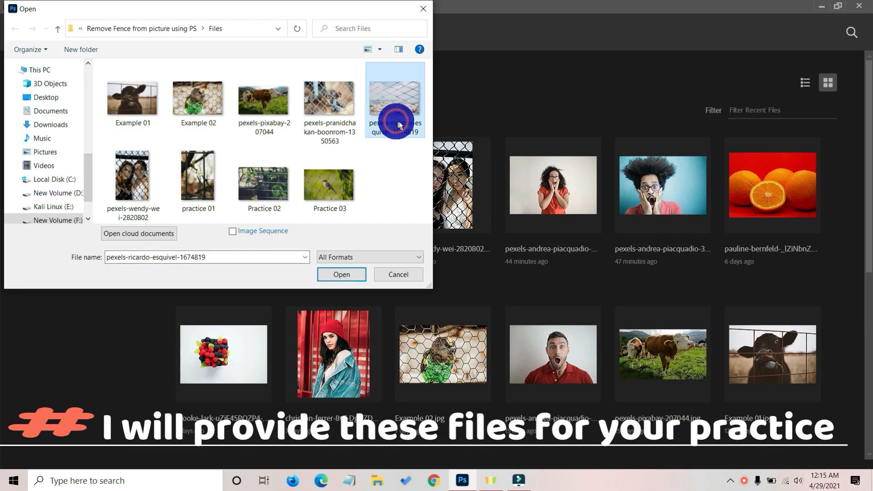
# Open the pexels-ricardo-esquivel-1674819 image and fit it on screen.
pyautogui.click(348, 275)
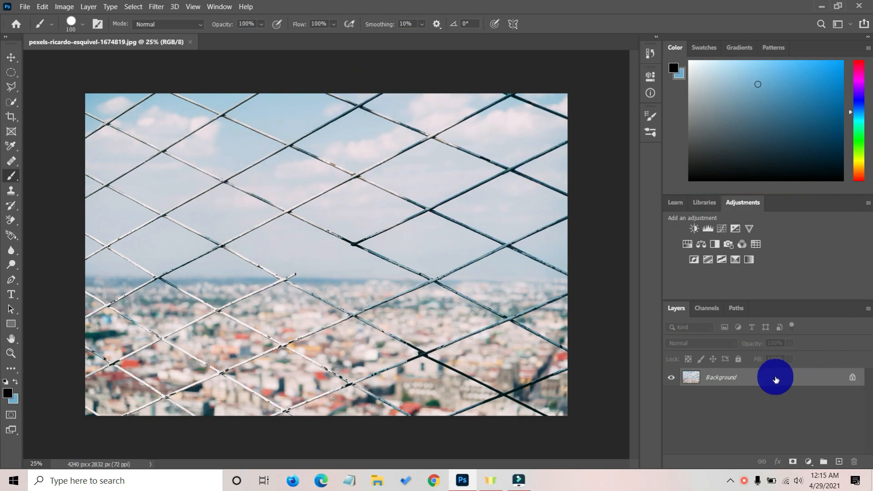
pyautogui.click(194, 7)
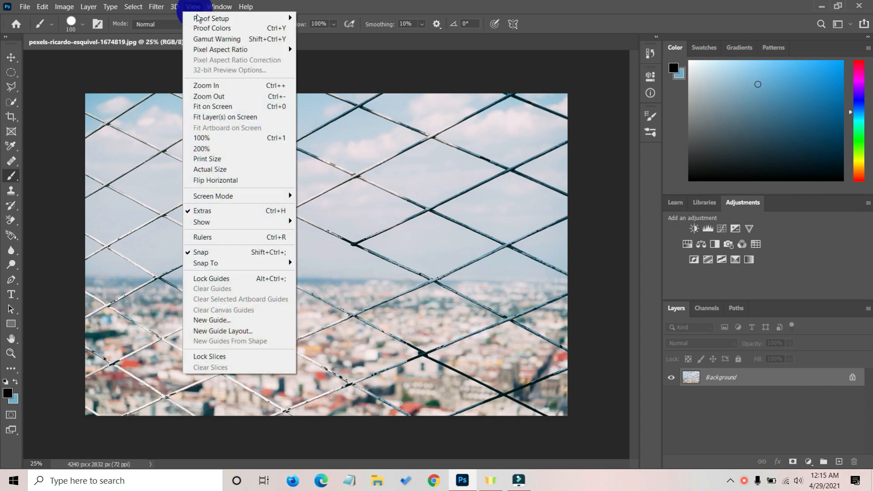
pyautogui.click(225, 107)
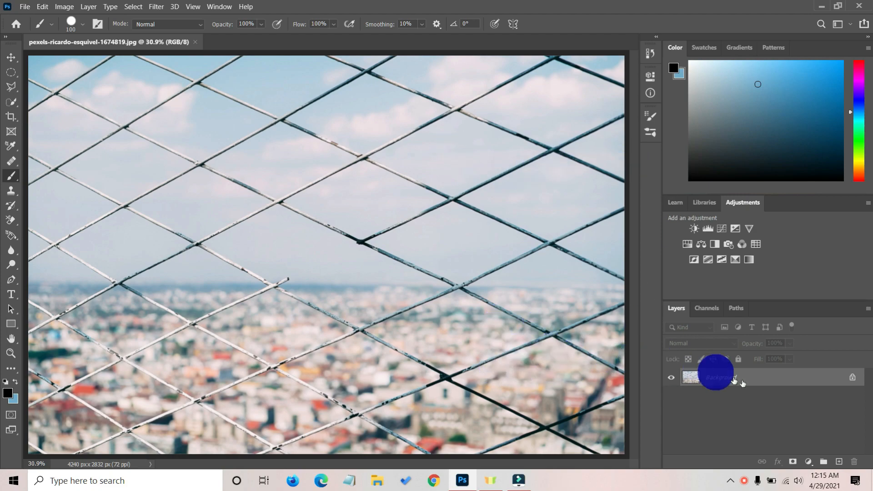
# Add a new empty layer and rename it Brush Selection.
pyautogui.click(839, 462)
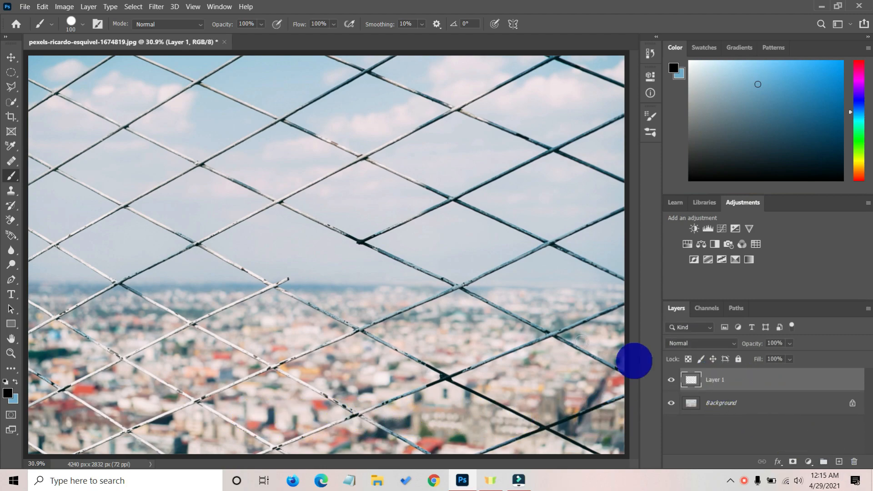
pyautogui.doubleClick(728, 382)
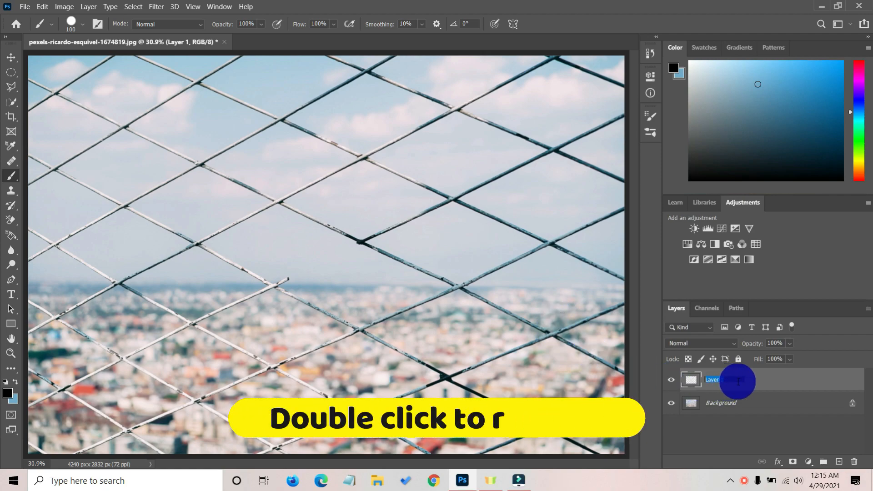
pyautogui.write('Brush Se')
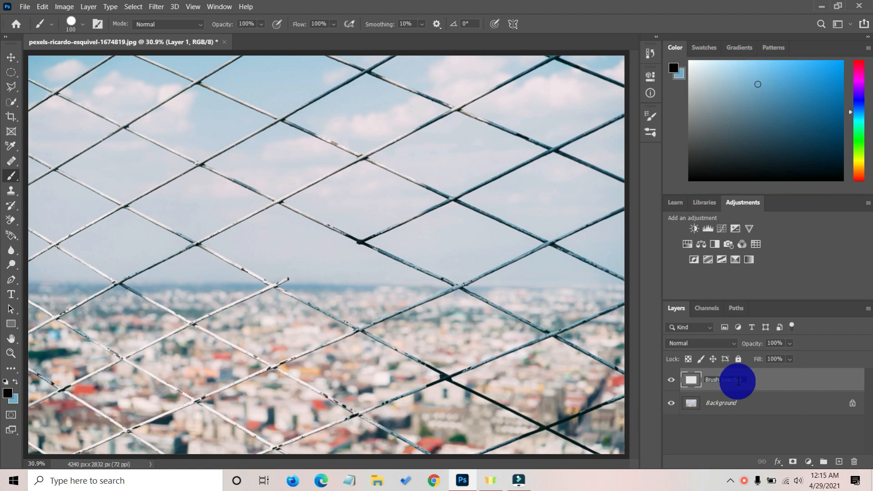
pyautogui.write('lection')
pyautogui.press('Return')
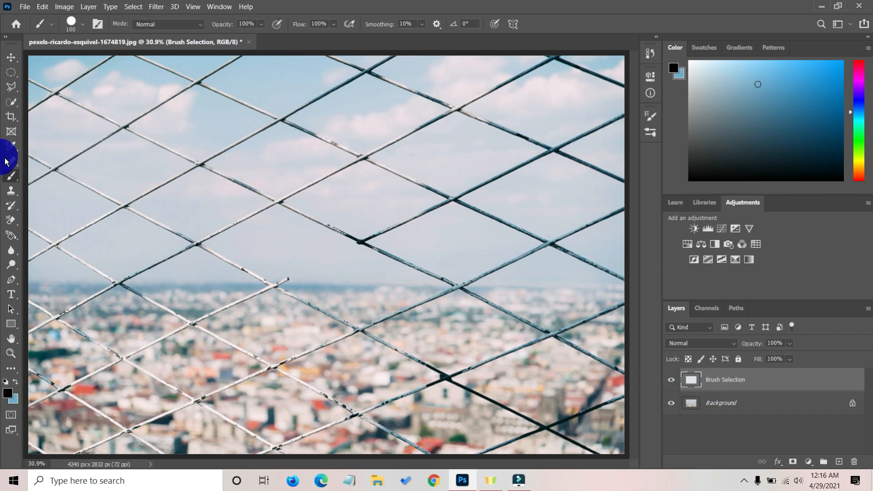
# Select the Brush Tool and set the brush size to 100 px.
pyautogui.rightClick(14, 180)
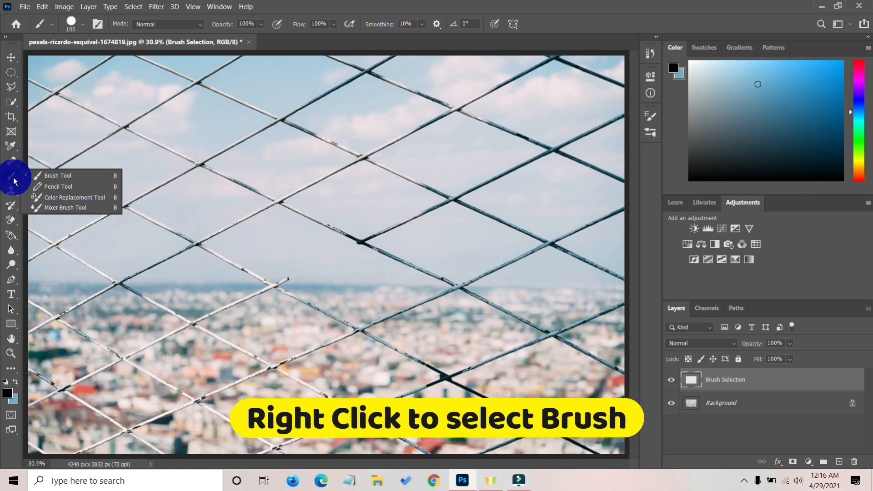
pyautogui.click(89, 179)
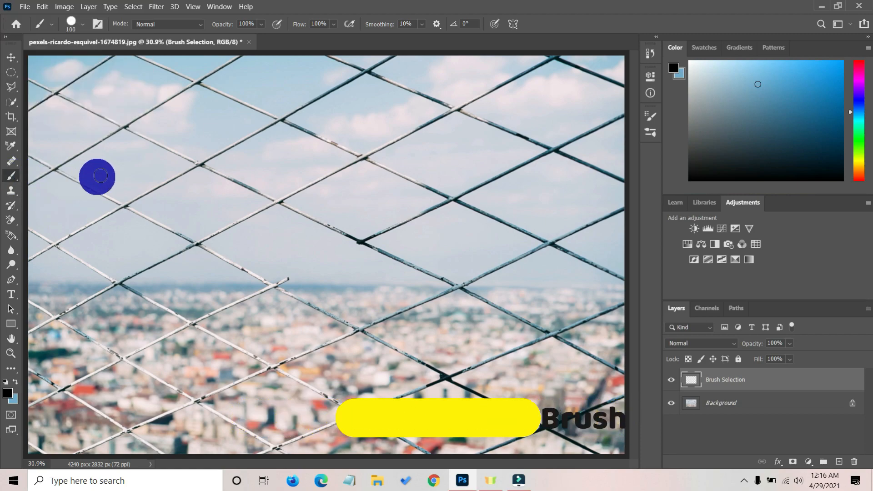
pyautogui.click(83, 25)
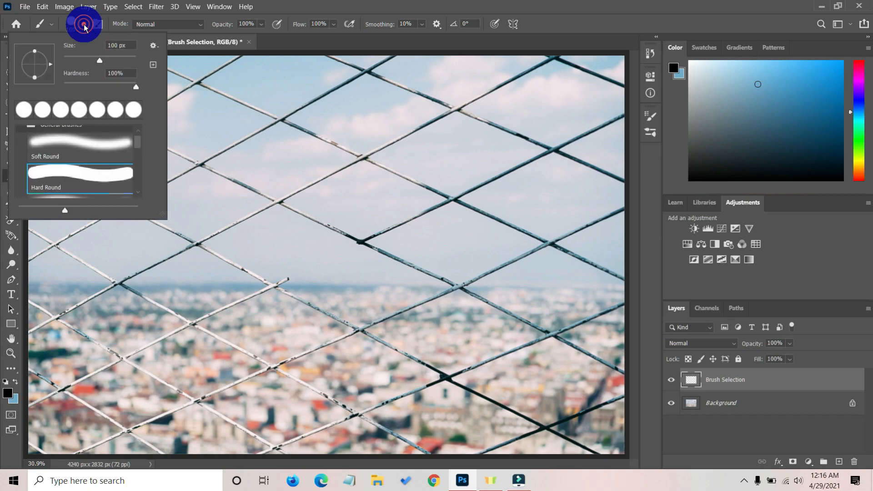
pyautogui.click(121, 45)
pyautogui.press('BackSpace')
pyautogui.press('BackSpace')
pyautogui.write('100')
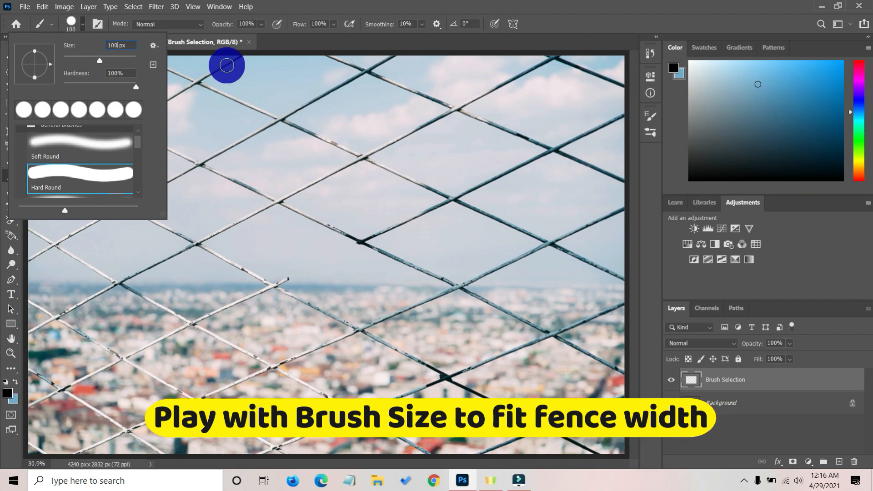
pyautogui.press('Return')
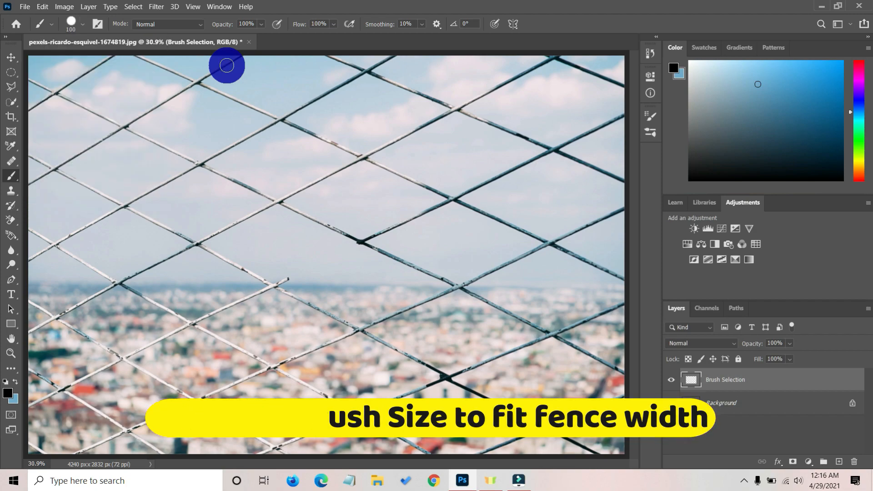
# Choose the Hard Round brush preset at 100% hardness.
pyautogui.click(82, 26)
pyautogui.moveTo(137, 86)
pyautogui.mouseDown()
pyautogui.moveTo(88, 88)
pyautogui.moveTo(151, 97)
pyautogui.mouseUp()
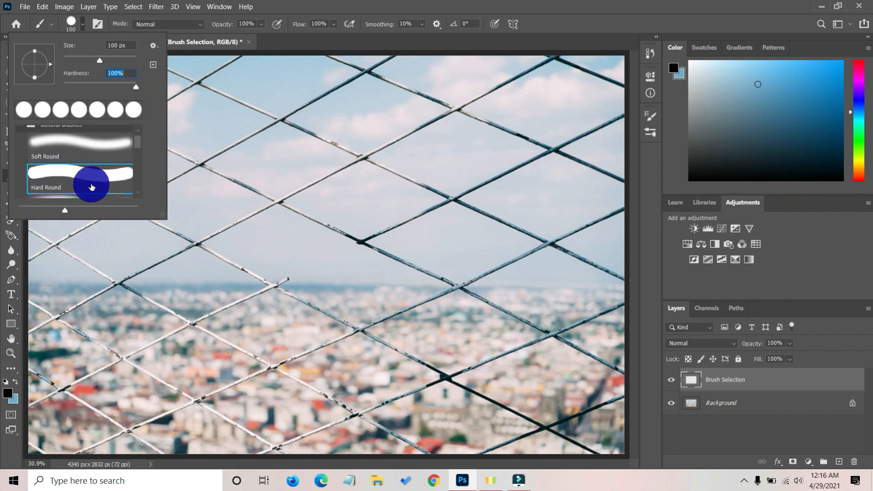
pyautogui.click(90, 183)
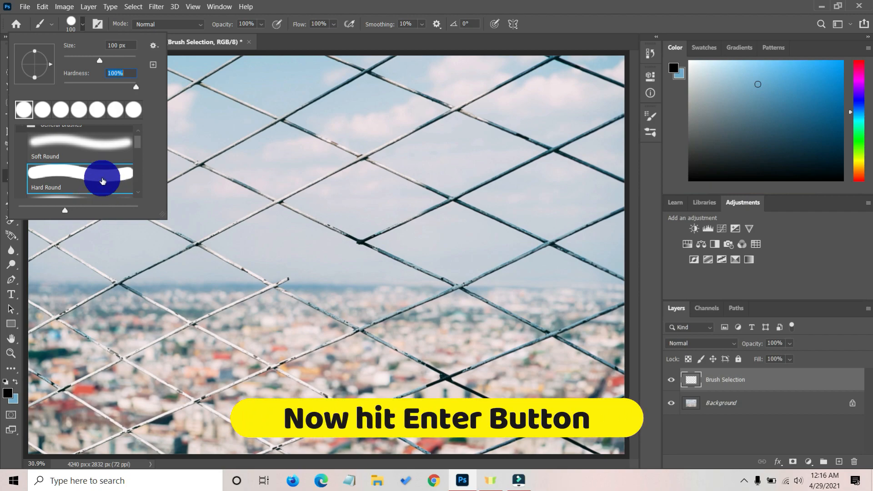
pyautogui.press('Return')
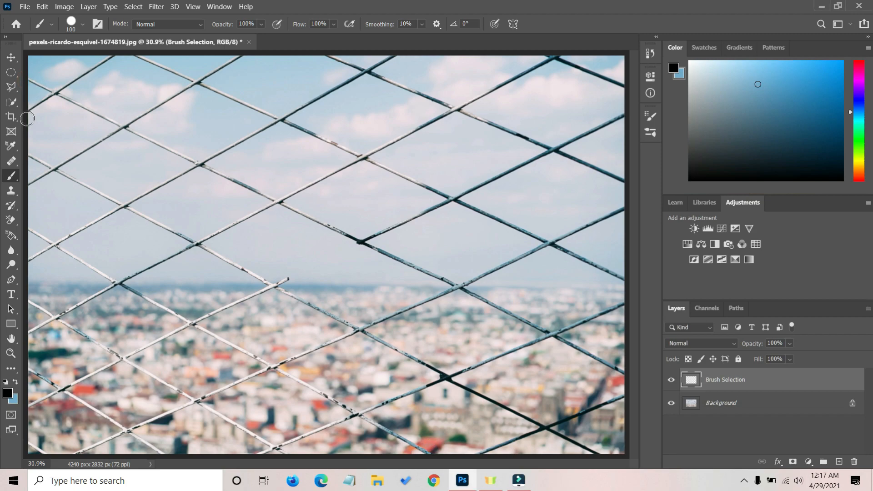
# Paint a straight black stroke along the diagonal fence wire running from the upper-left corner to the right edge.
pyautogui.click(31, 81)
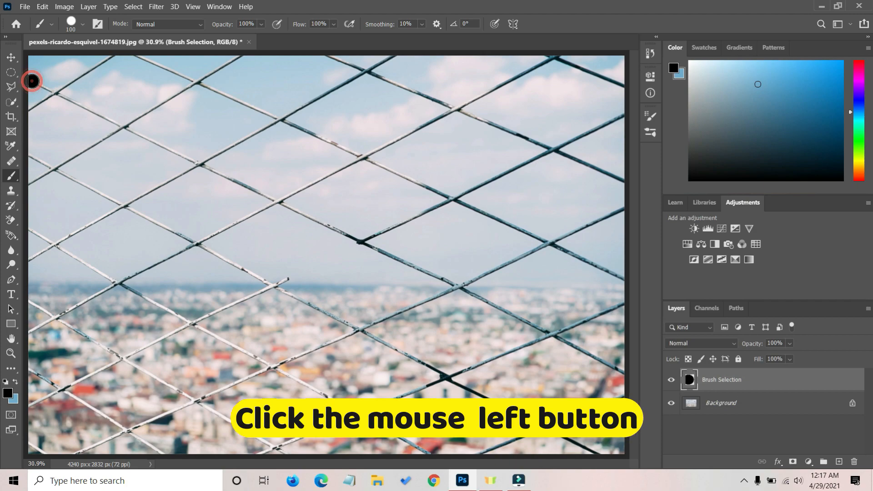
pyautogui.keyDown('shift'); pyautogui.click(55, 94); pyautogui.keyUp('shift')
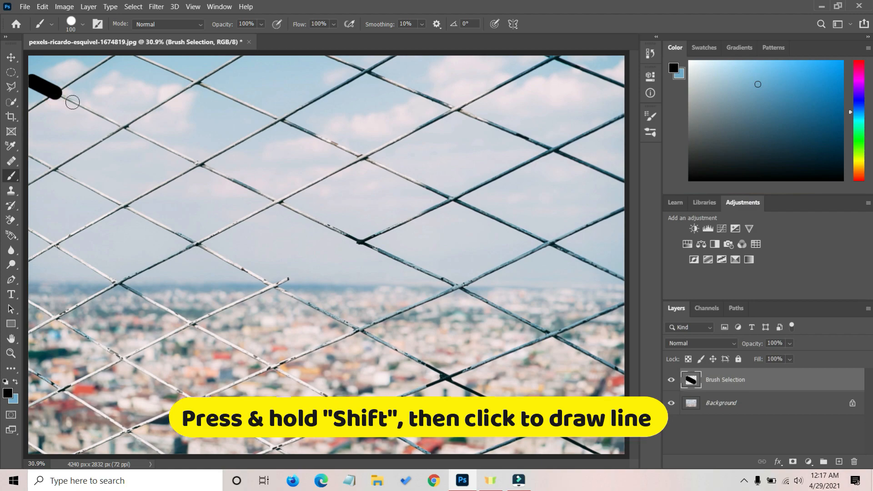
pyautogui.keyDown('shift'); pyautogui.click(122, 126); pyautogui.keyUp('shift')
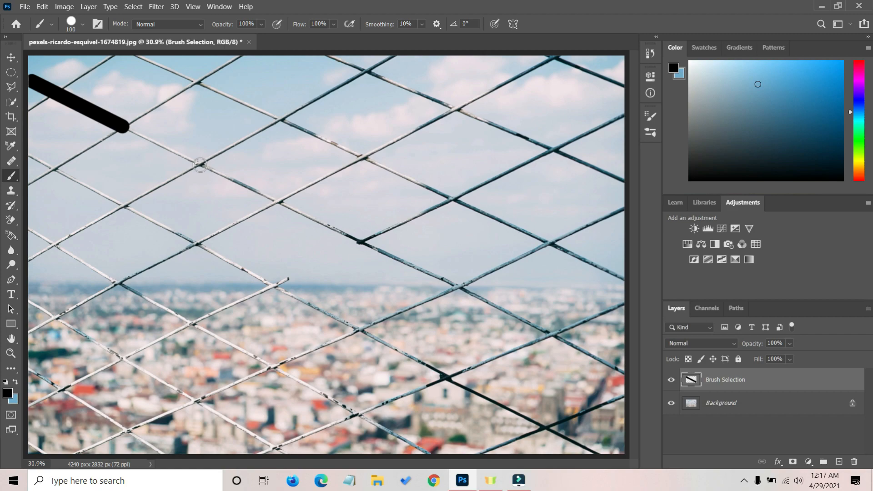
pyautogui.keyDown('shift'); pyautogui.click(201, 163); pyautogui.keyUp('shift')
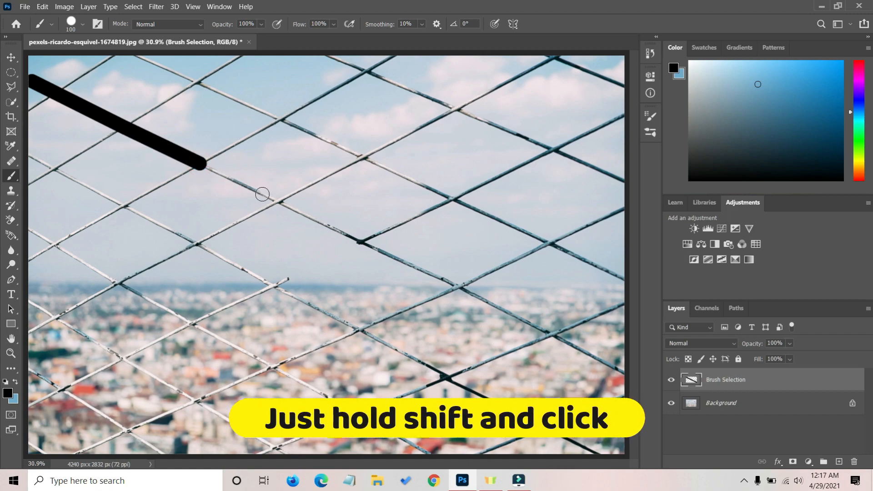
pyautogui.keyDown('shift'); pyautogui.click(279, 202); pyautogui.keyUp('shift')
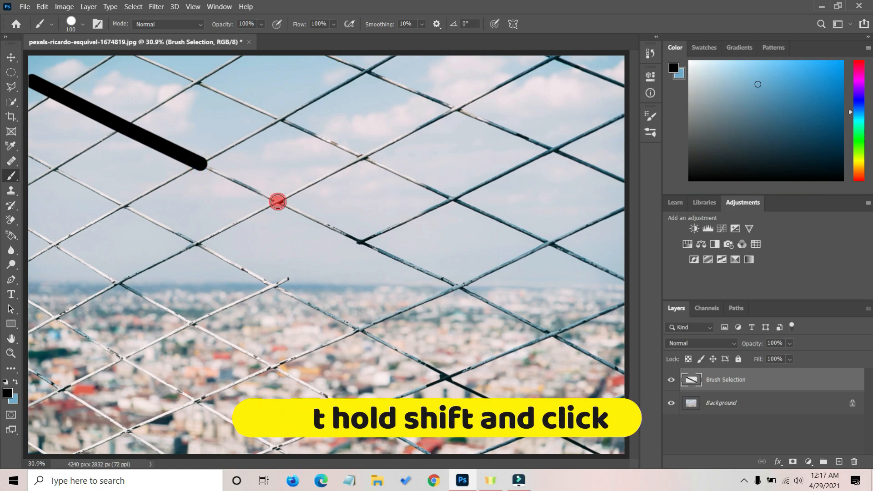
pyautogui.keyDown('shift'); pyautogui.click(361, 241); pyautogui.keyUp('shift')
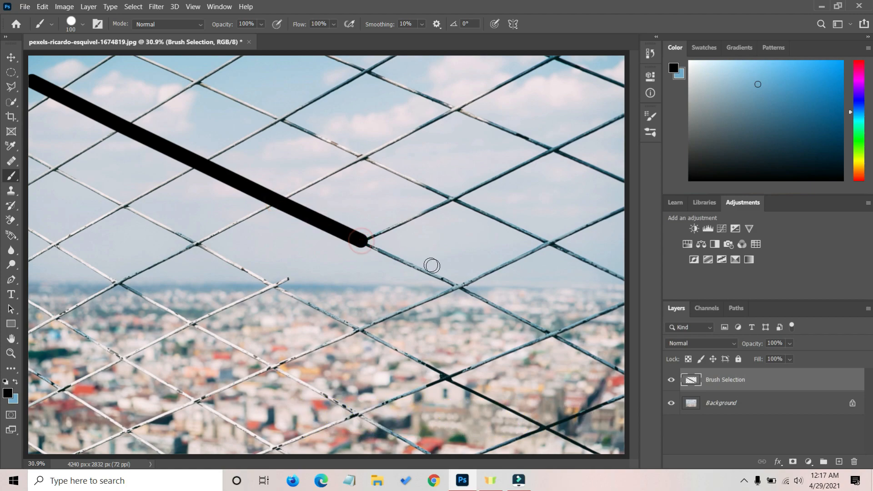
pyautogui.keyDown('shift'); pyautogui.click(458, 286); pyautogui.keyUp('shift')
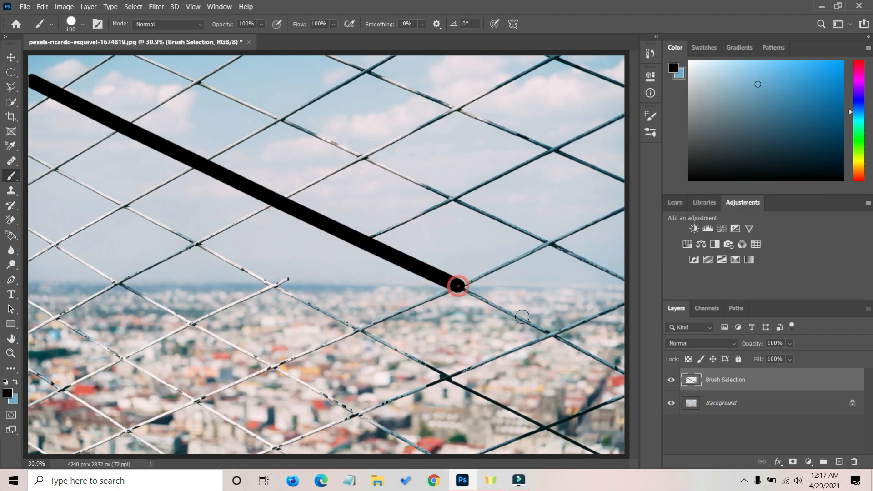
pyautogui.keyDown('shift'); pyautogui.click(553, 334); pyautogui.keyUp('shift')
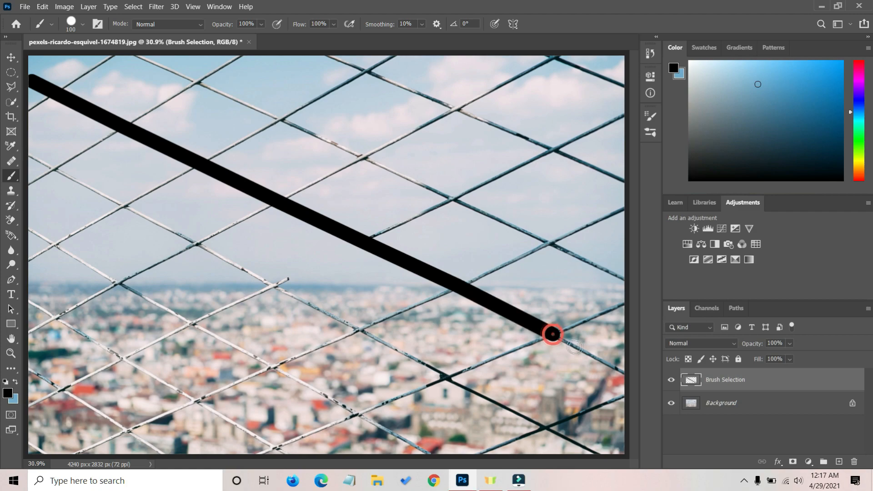
pyautogui.keyDown('shift'); pyautogui.click(623, 372); pyautogui.keyUp('shift')
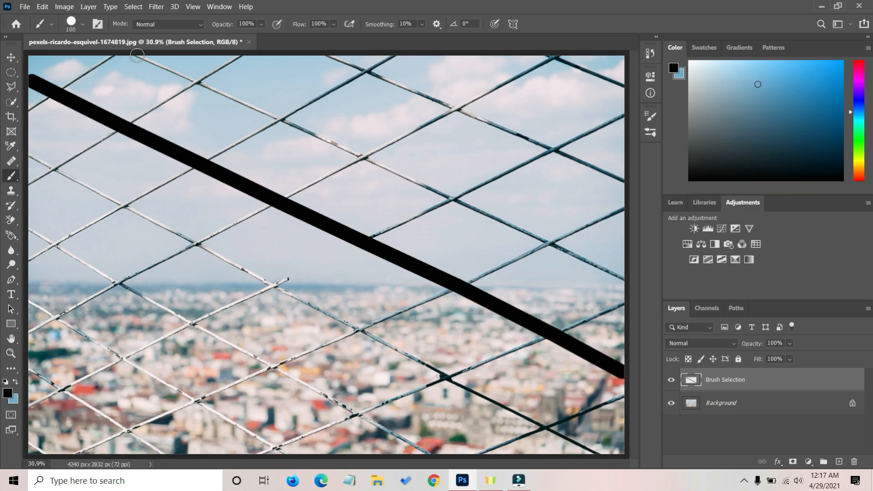
# Paint a straight black stroke along the parallel fence wire above it, from the top edge to the right edge.
pyautogui.keyDown('shift'); pyautogui.click(197, 80); pyautogui.keyUp('shift')
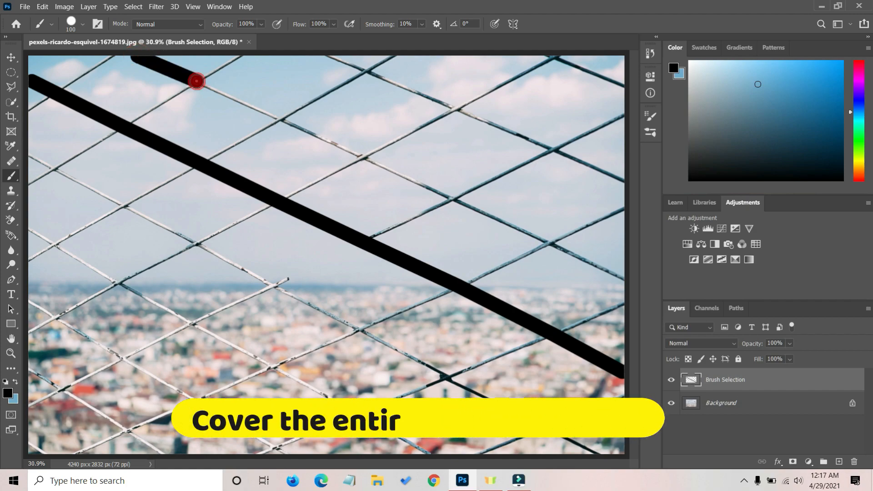
pyautogui.keyDown('shift'); pyautogui.click(282, 119); pyautogui.keyUp('shift')
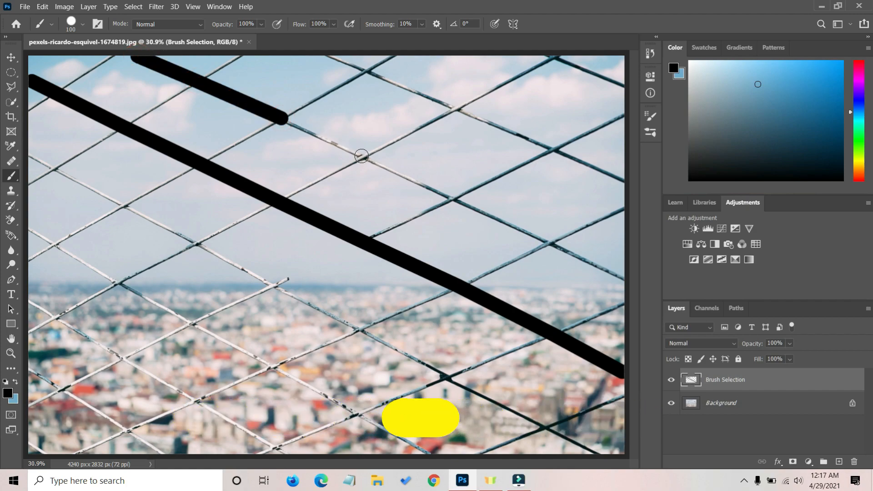
pyautogui.keyDown('shift'); pyautogui.click(363, 157); pyautogui.keyUp('shift')
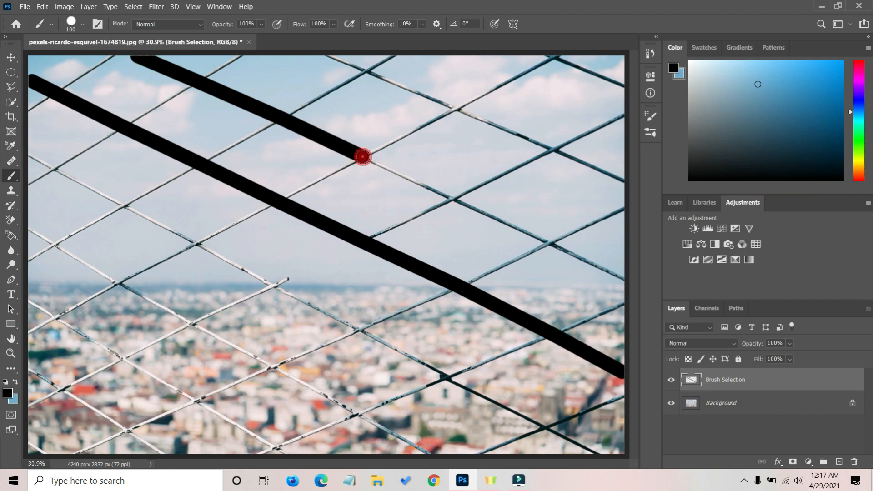
pyautogui.keyDown('shift'); pyautogui.click(452, 199); pyautogui.keyUp('shift')
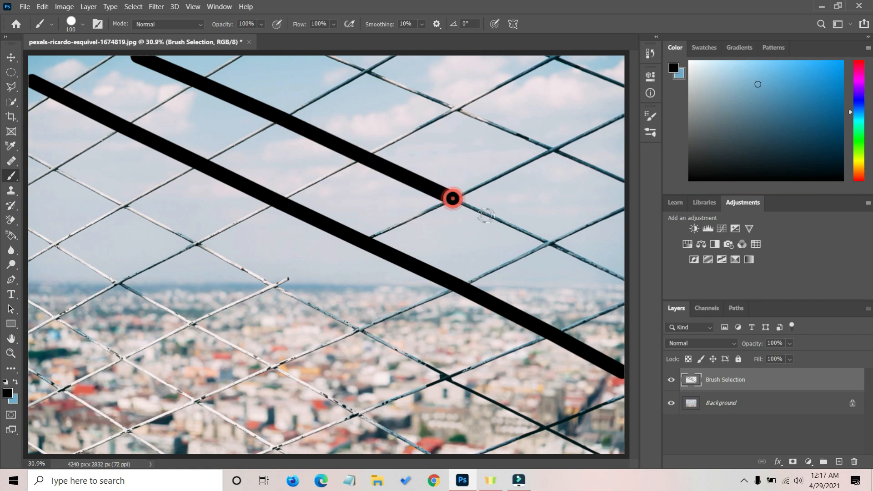
pyautogui.keyDown('shift'); pyautogui.click(551, 242); pyautogui.keyUp('shift')
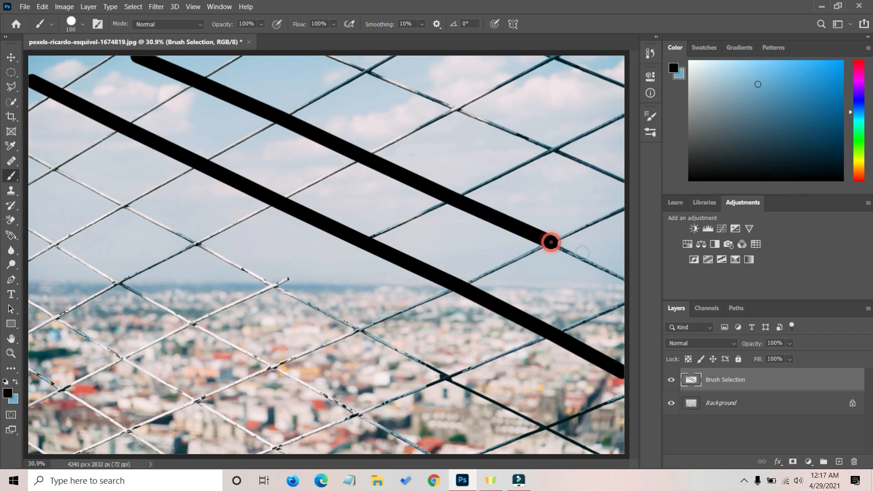
pyautogui.keyDown('shift'); pyautogui.click(621, 277); pyautogui.keyUp('shift')
# Paint a straight black stroke along the third descending fence wire, from the left edge down to the bottom edge.
pyautogui.click(30, 155)
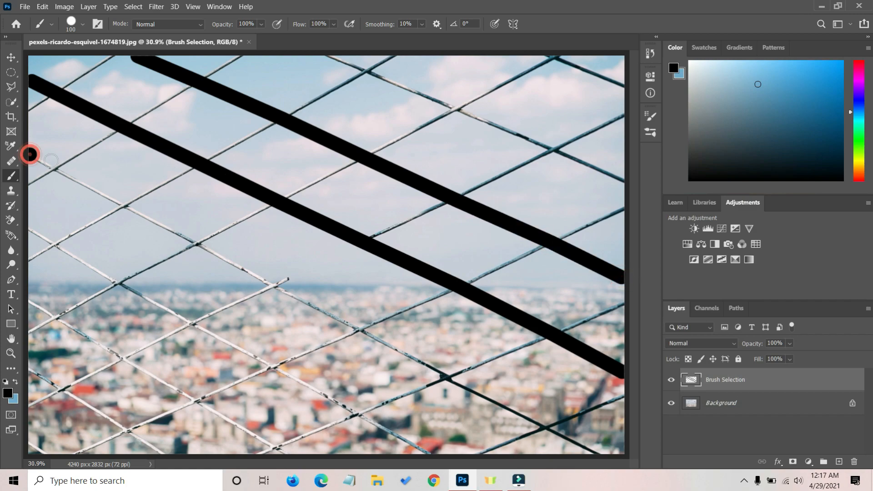
pyautogui.keyDown('shift'); pyautogui.click(56, 169); pyautogui.keyUp('shift')
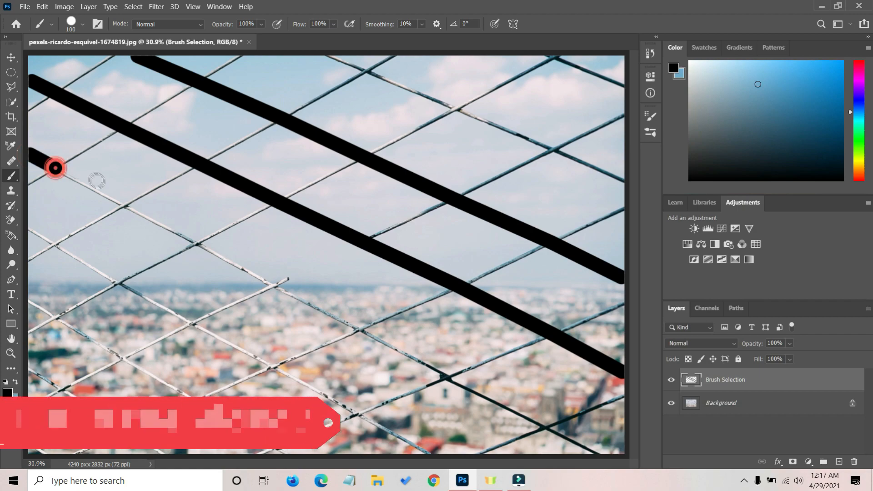
pyautogui.keyDown('shift'); pyautogui.click(121, 205); pyautogui.keyUp('shift')
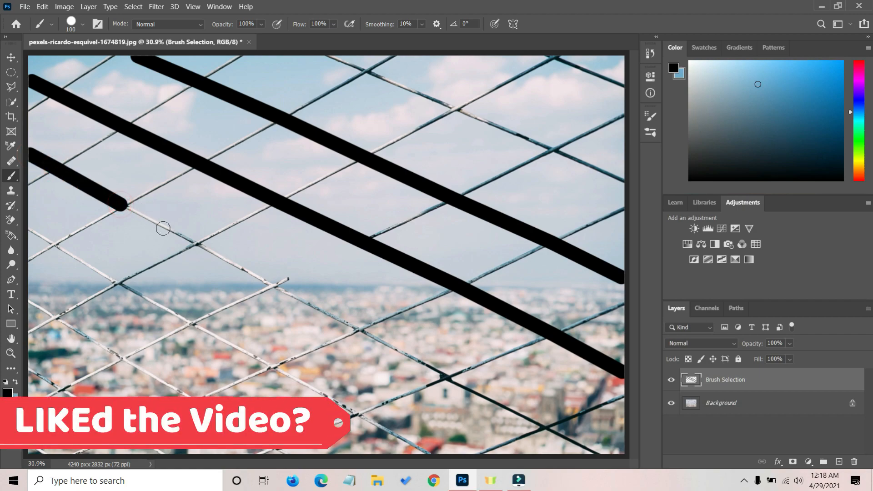
pyautogui.keyDown('shift'); pyautogui.click(196, 243); pyautogui.keyUp('shift')
pyautogui.keyDown('shift'); pyautogui.click(275, 286); pyautogui.keyUp('shift')
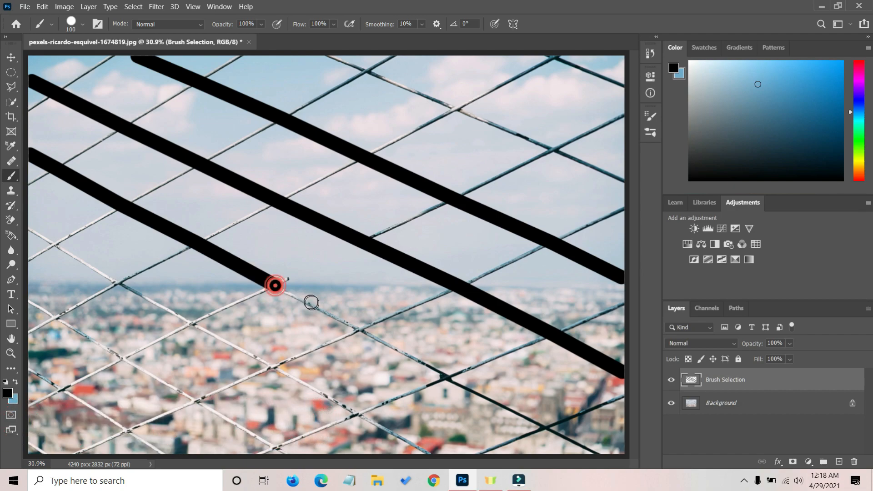
pyautogui.keyDown('shift'); pyautogui.click(359, 328); pyautogui.keyUp('shift')
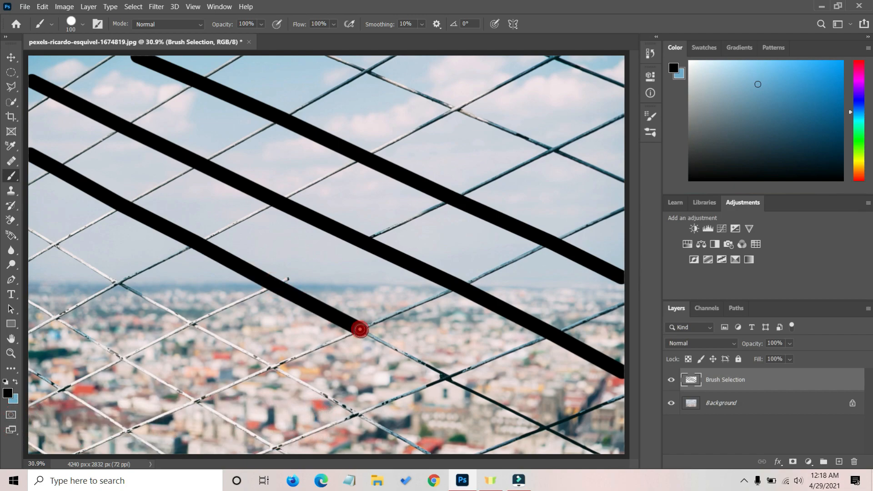
pyautogui.keyDown('shift'); pyautogui.click(447, 376); pyautogui.keyUp('shift')
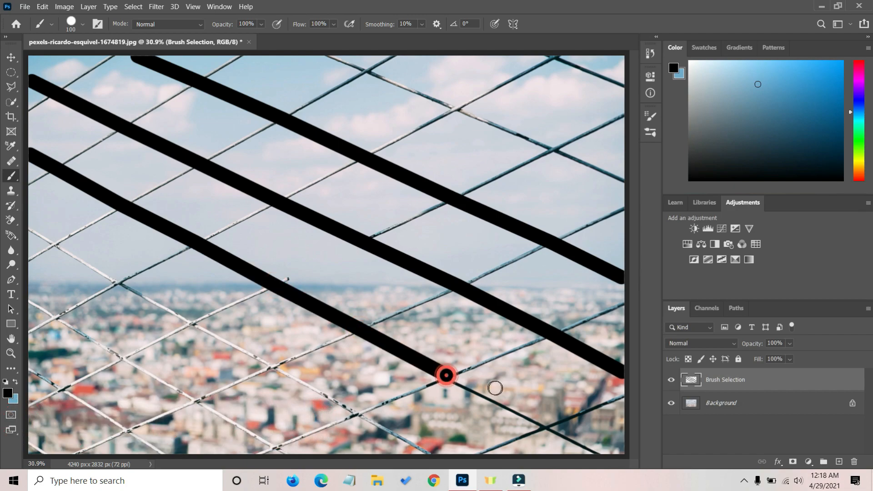
pyautogui.keyDown('shift'); pyautogui.click(545, 426); pyautogui.keyUp('shift')
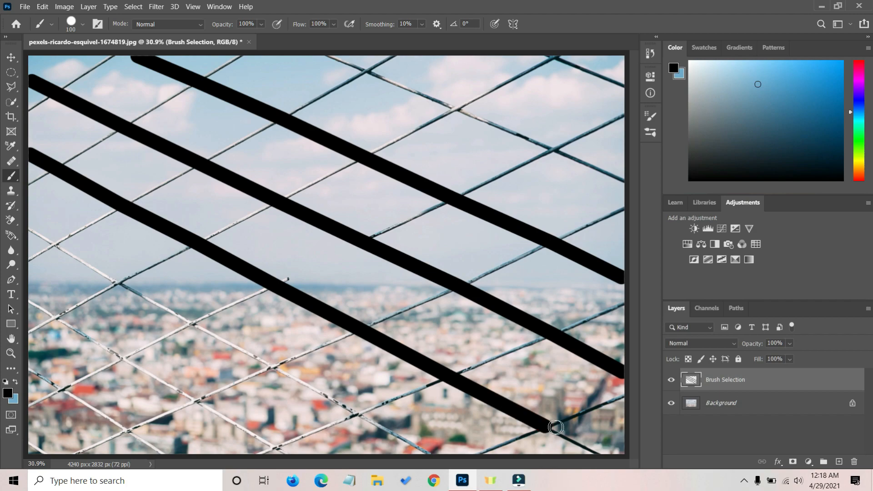
pyautogui.keyDown('shift'); pyautogui.click(595, 450); pyautogui.keyUp('shift')
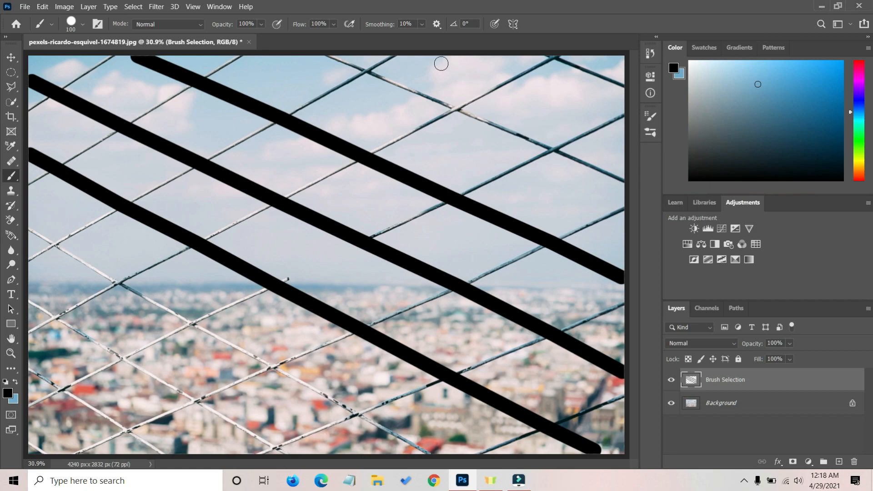
# Paint a straight black stroke along the fourth descending fence wire, from the left edge to the bottom edge.
pyautogui.click(31, 231)
pyautogui.keyDown('shift'); pyautogui.click(53, 244); pyautogui.keyUp('shift')
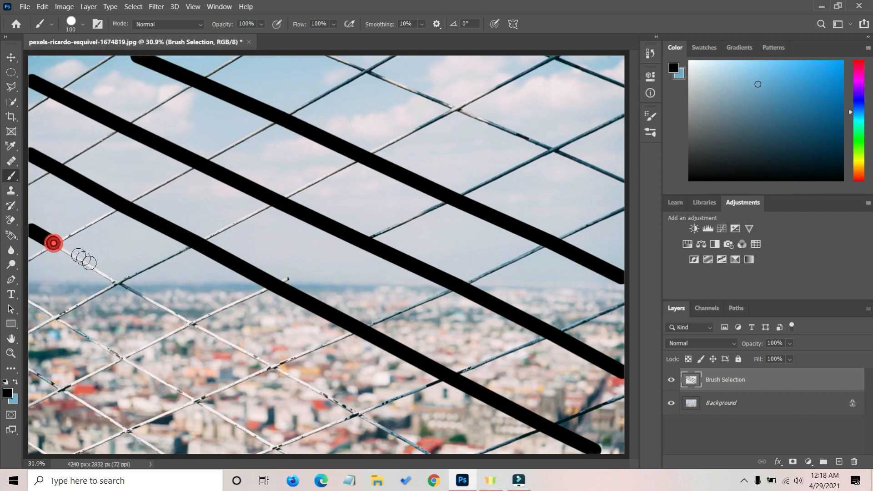
pyautogui.keyDown('shift'); pyautogui.click(117, 284); pyautogui.keyUp('shift')
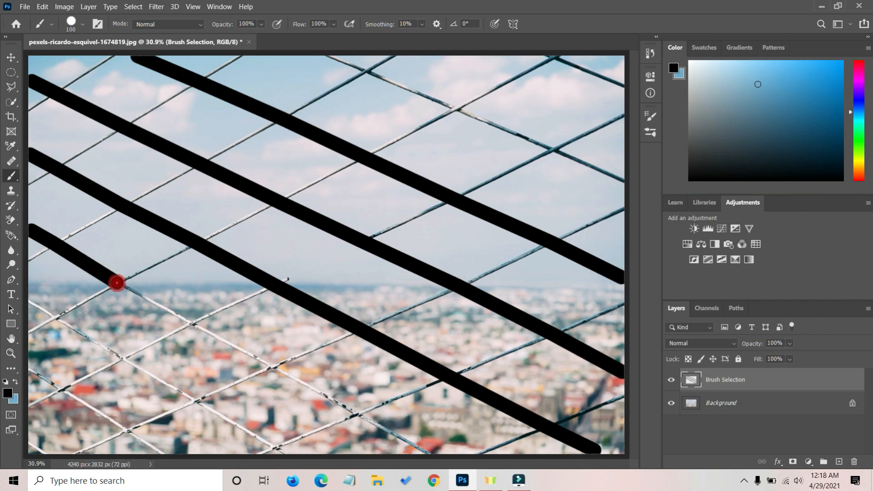
pyautogui.keyDown('shift'); pyautogui.click(189, 322); pyautogui.keyUp('shift')
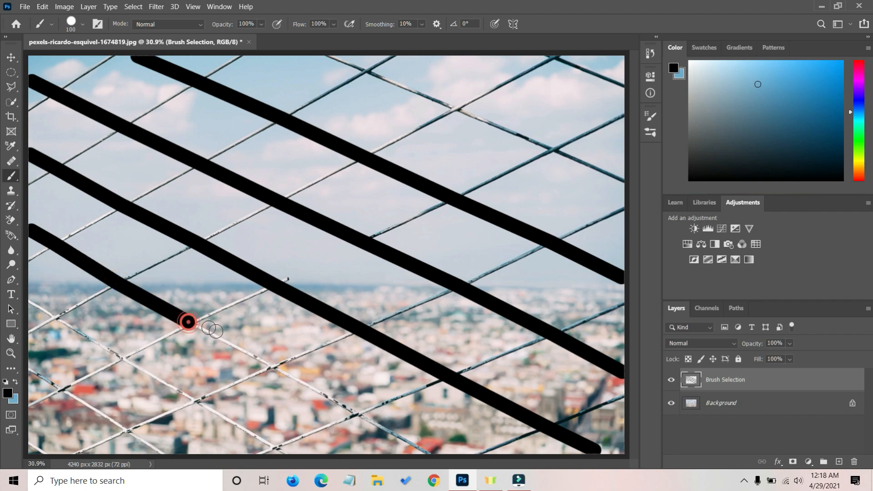
pyautogui.keyDown('shift'); pyautogui.click(269, 367); pyautogui.keyUp('shift')
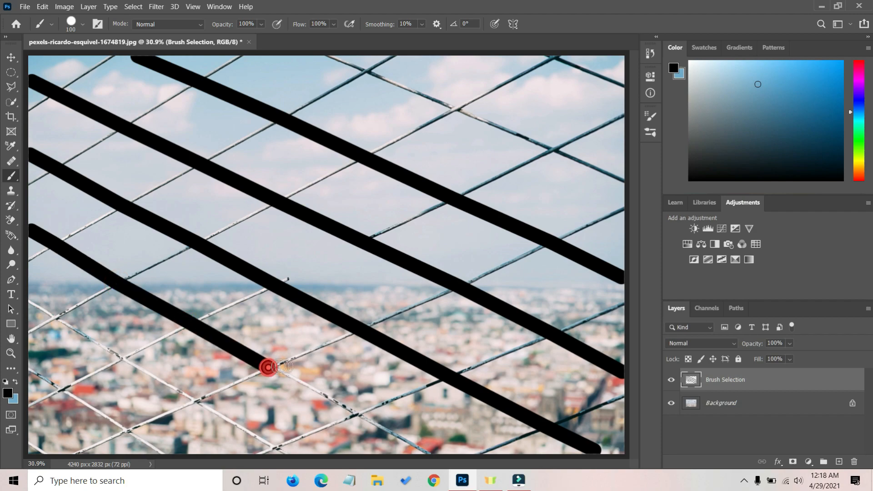
pyautogui.keyDown('shift'); pyautogui.click(356, 414); pyautogui.keyUp('shift')
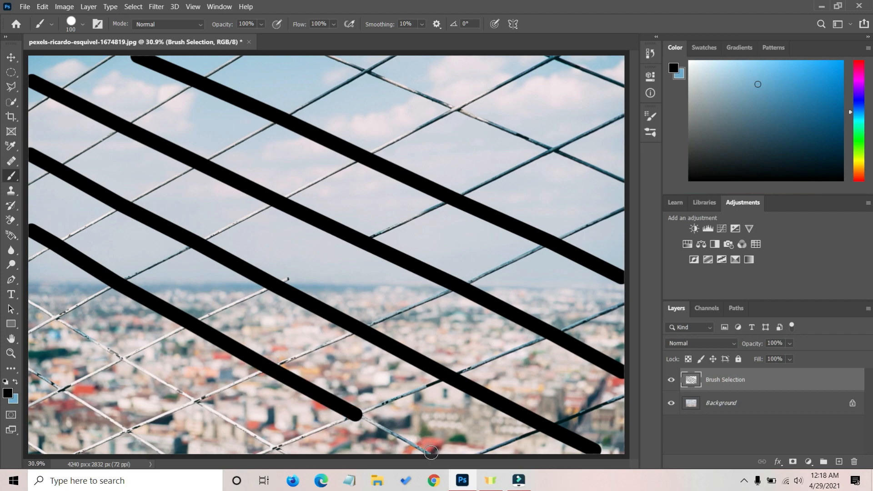
pyautogui.keyDown('shift'); pyautogui.click(431, 453); pyautogui.keyUp('shift')
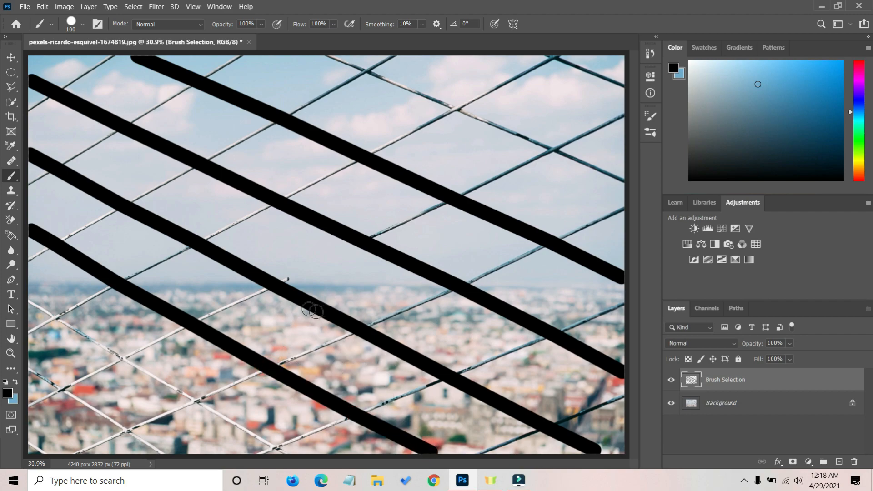
# Paint a short stroke over the rising wire in the upper-left corner, from the left edge to the top edge.
pyautogui.click(30, 109)
pyautogui.keyDown('shift'); pyautogui.click(70, 82); pyautogui.keyUp('shift')
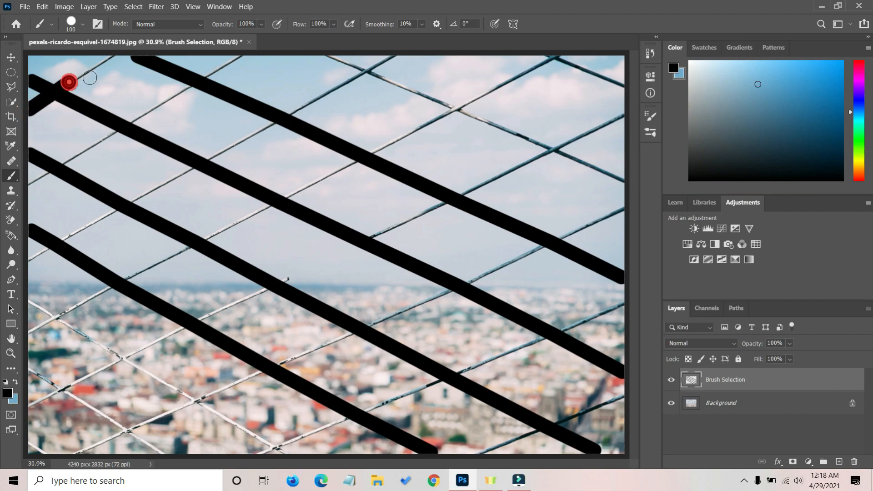
pyautogui.keyDown('shift'); pyautogui.click(112, 57); pyautogui.keyUp('shift')
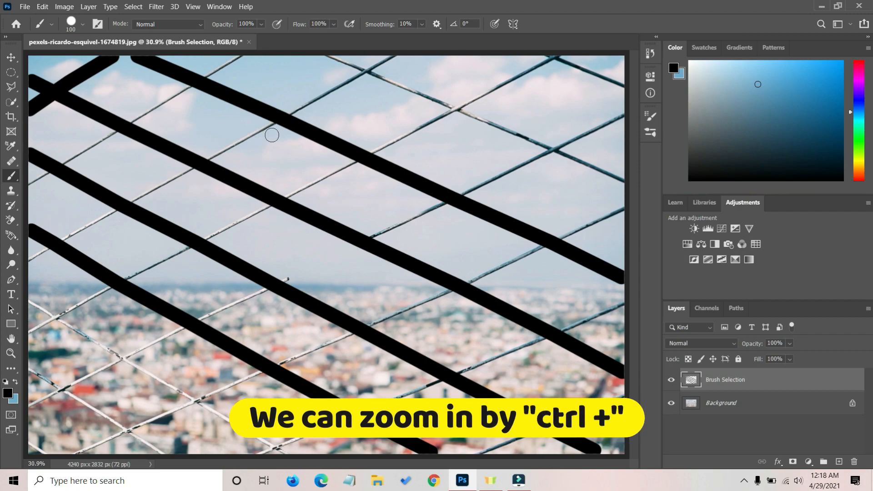
# Paint black strokes over the rising crossing wires in the upper-left part of the photo.
pyautogui.hotkey('ctrl', '+')
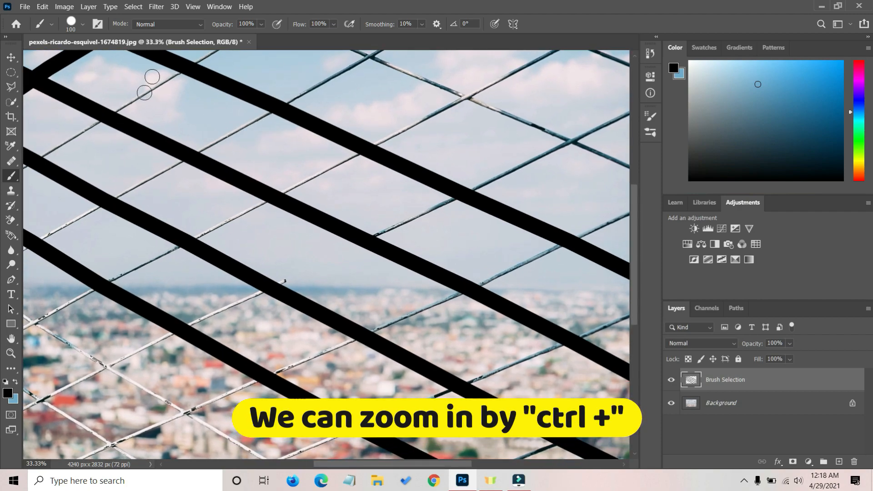
pyautogui.moveTo(634, 301)
pyautogui.mouseDown()
pyautogui.moveTo(633, 279)
pyautogui.moveTo(634, 291)
pyautogui.mouseUp()
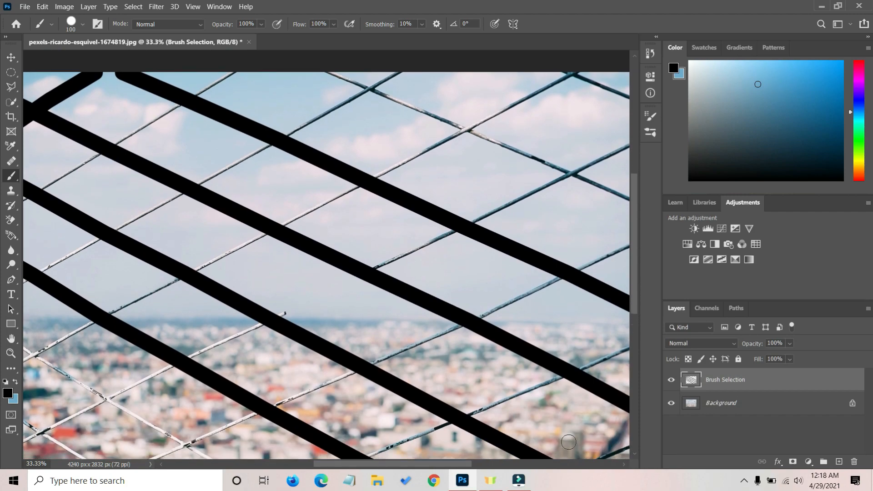
pyautogui.moveTo(429, 462)
pyautogui.mouseDown()
pyautogui.moveTo(416, 463)
pyautogui.moveTo(424, 465)
pyautogui.mouseUp()
pyautogui.hscroll(-1, 62, 228)
pyautogui.moveTo(38, 210); pyautogui.dragTo(268, 75)
pyautogui.moveTo(41, 291); pyautogui.dragTo(168, 220)
pyautogui.moveTo(287, 152); pyautogui.dragTo(429, 72)
pyautogui.moveTo(36, 366)
pyautogui.mouseDown()
pyautogui.moveTo(431, 152)
pyautogui.moveTo(500, 127)
pyautogui.mouseUp()
pyautogui.keyDown('shift'); pyautogui.click(602, 70); pyautogui.keyUp('shift')
# Paint black strokes along the rising wires crossing the middle and lower-left part of the photo.
pyautogui.scroll(-3, 300, 227)
pyautogui.click(35, 363)
pyautogui.keyDown('shift'); pyautogui.click(312, 222); pyautogui.keyUp('shift')
pyautogui.click(89, 408)
pyautogui.keyDown('shift'); pyautogui.click(502, 225); pyautogui.keyUp('shift')
pyautogui.hscroll(5, 476, 384)
pyautogui.keyDown('shift'); pyautogui.click(543, 145); pyautogui.keyUp('shift')
pyautogui.scroll(-1, 542, 147)
pyautogui.click(152, 382)
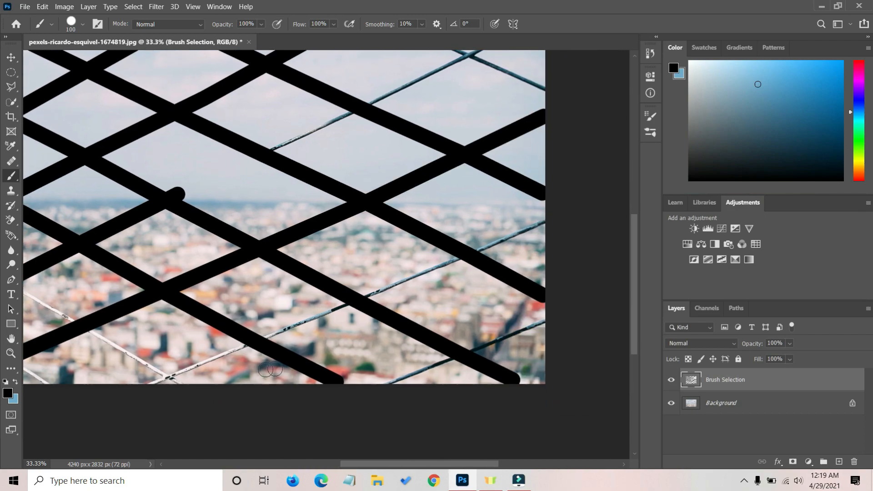
# Paint black strokes over the remaining wires in the lower and lower-right part of the photo.
pyautogui.keyDown('shift'); pyautogui.click(466, 257); pyautogui.keyUp('shift')
pyautogui.keyDown('shift'); pyautogui.click(544, 219); pyautogui.keyUp('shift')
pyautogui.click(394, 383)
pyautogui.keyDown('shift'); pyautogui.click(541, 320); pyautogui.keyUp('shift')
pyautogui.hscroll(-5, 438, 429)
pyautogui.click(390, 379)
pyautogui.keyDown('shift'); pyautogui.click(118, 218); pyautogui.keyUp('shift')
pyautogui.click(114, 296)
pyautogui.keyDown('shift'); pyautogui.click(266, 388); pyautogui.keyUp('shift')
# Paint black strokes over the remaining rising wires in the upper-right part of the photo.
pyautogui.scroll(3, 268, 319)
pyautogui.hscroll(5, 271, 284)
pyautogui.click(243, 283)
pyautogui.keyDown('shift'); pyautogui.click(518, 157); pyautogui.keyUp('shift')
pyautogui.moveTo(200, 91); pyautogui.dragTo(521, 223)
pyautogui.scroll(1, 521, 221)
pyautogui.click(514, 157)
pyautogui.keyDown('shift'); pyautogui.click(451, 129); pyautogui.keyUp('shift')
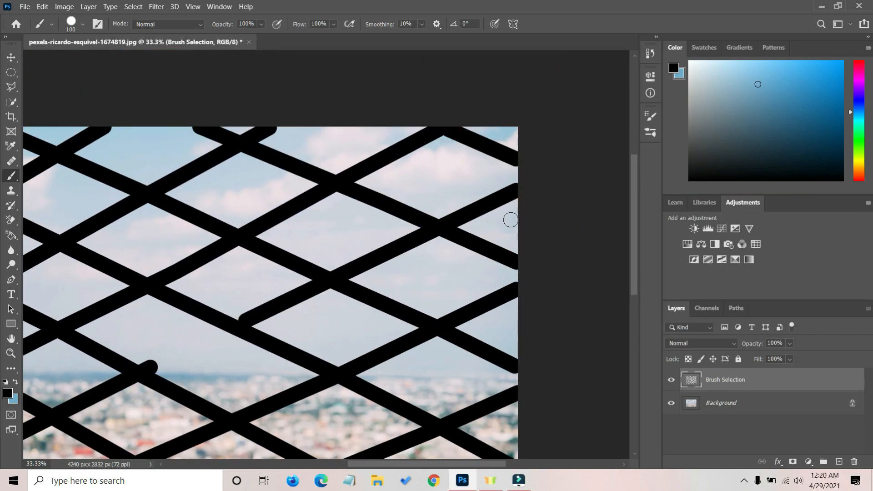
# Select the Background layer and hide the Brush Selection layer.
pyautogui.scroll(-3, 500, 223)
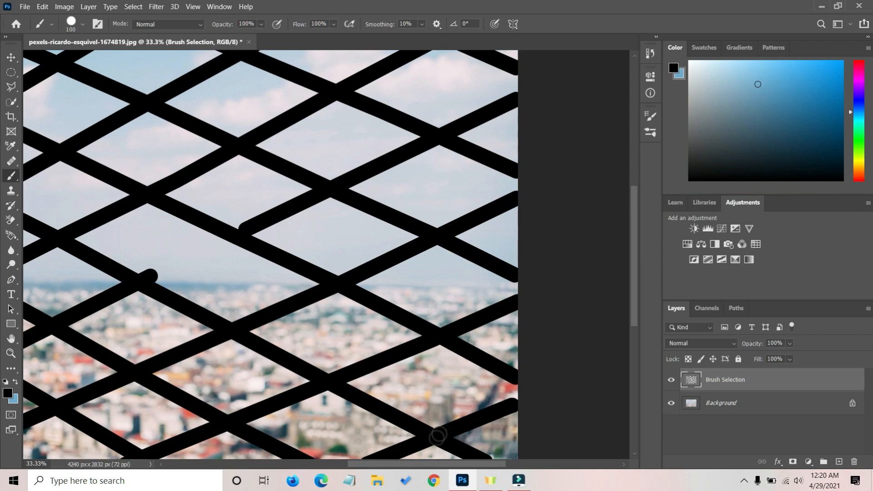
pyautogui.hscroll(-5, 403, 355)
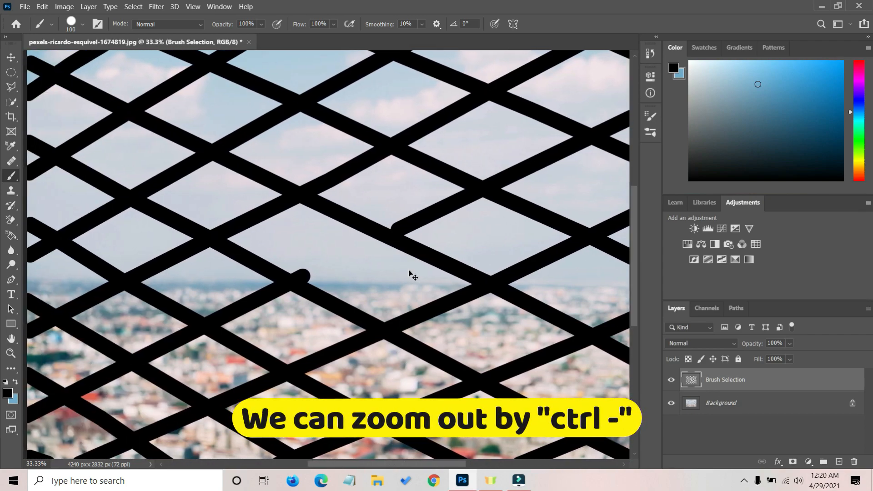
pyautogui.hotkey('ctrl', '-')
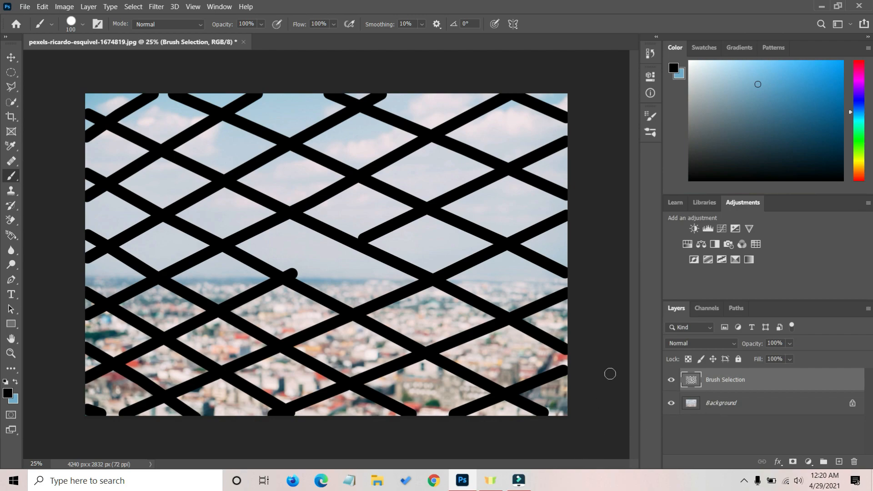
pyautogui.click(633, 313)
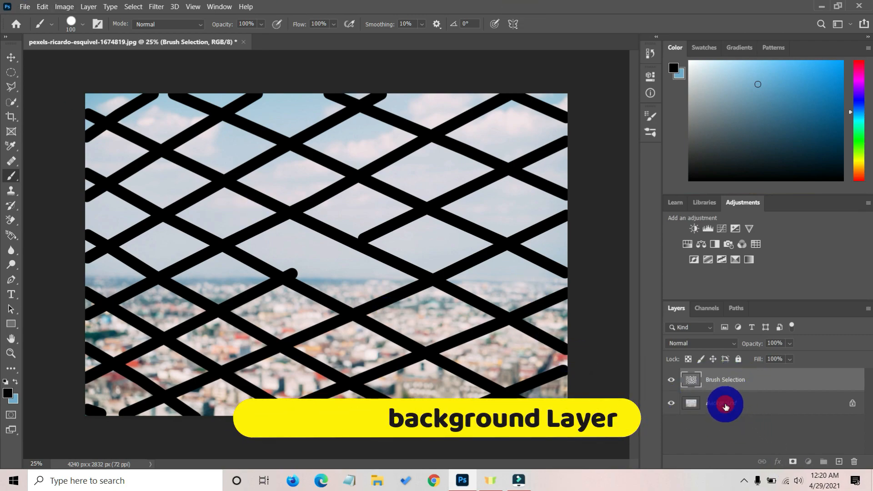
pyautogui.click(725, 409)
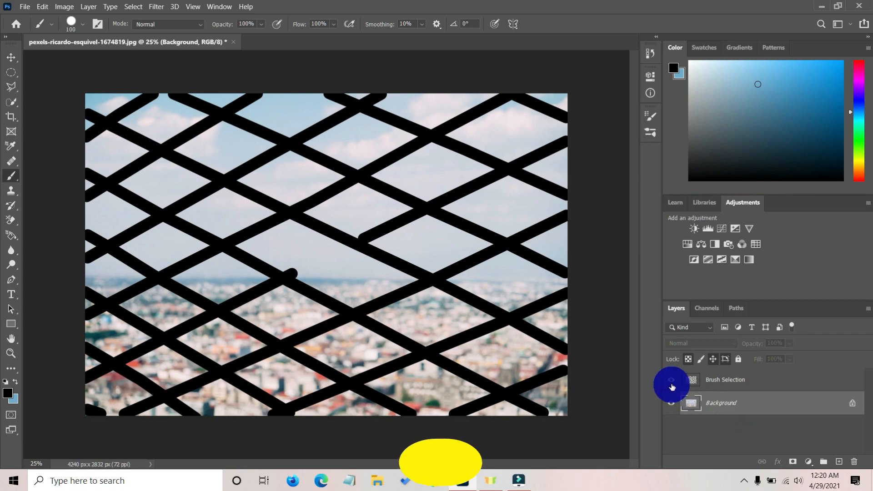
pyautogui.click(671, 381)
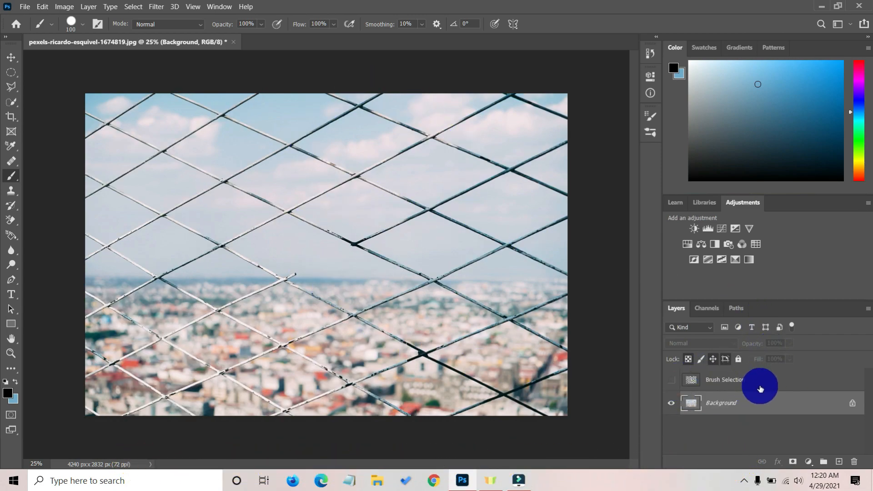
# Load the Brush Selection layer's strokes as a selection and apply Content-Aware Fill with output to a New Layer.
pyautogui.keyDown('ctrl'); pyautogui.click(692, 381); pyautogui.keyUp('ctrl')
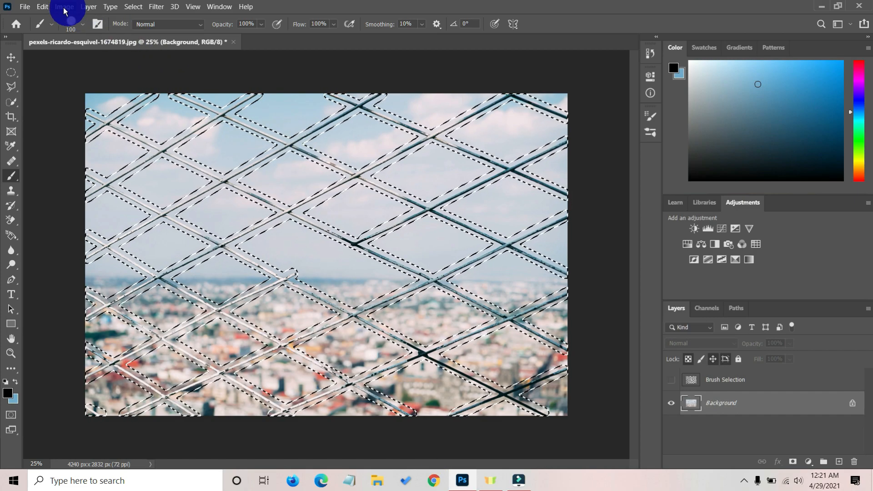
pyautogui.click(42, 11)
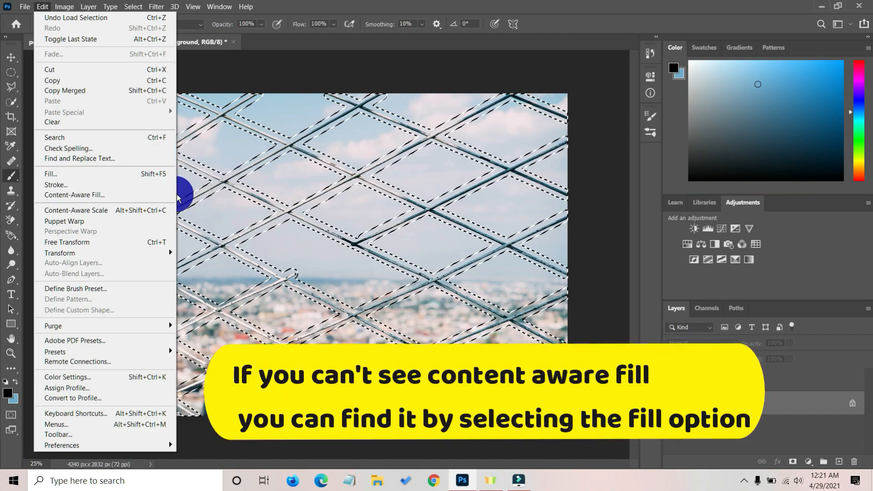
pyautogui.click(94, 194)
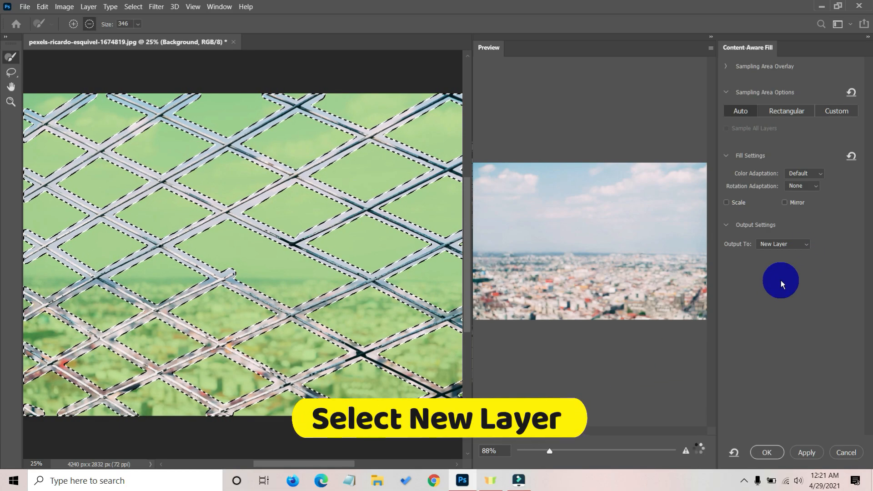
pyautogui.click(801, 248)
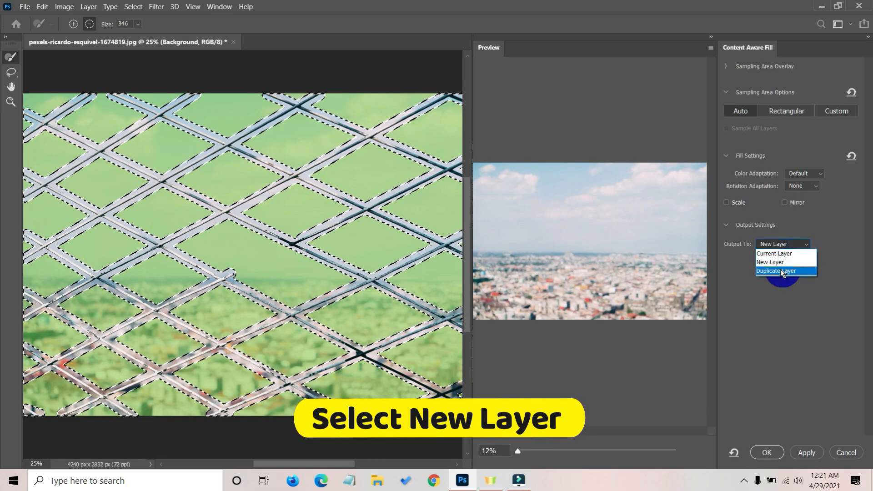
pyautogui.click(780, 265)
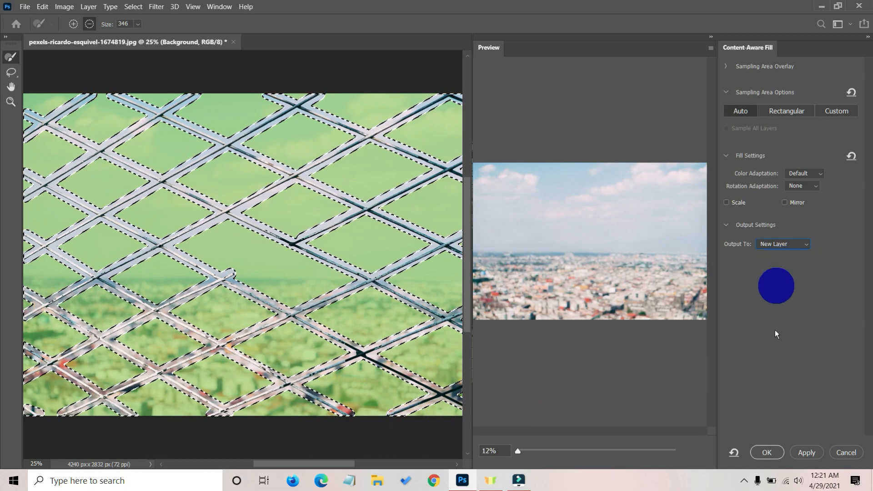
pyautogui.click(769, 453)
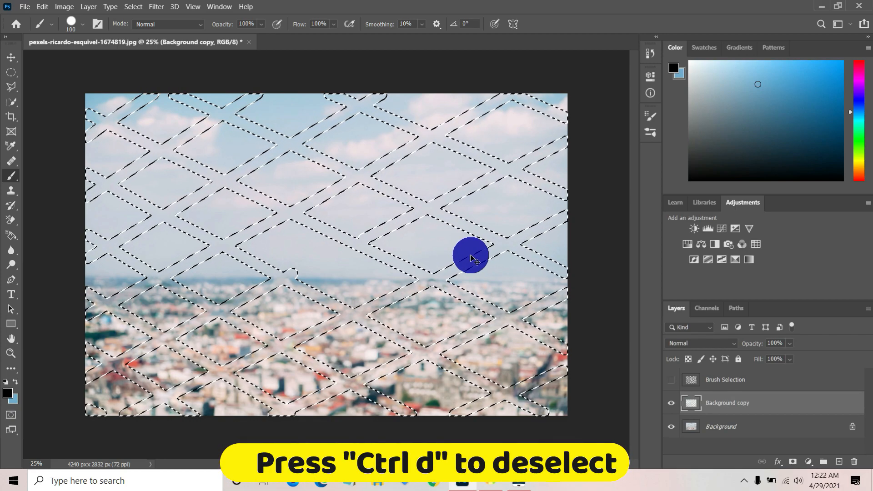
# Deselect the selection and fit the image on screen.
pyautogui.hotkey('ctrl', 'd')
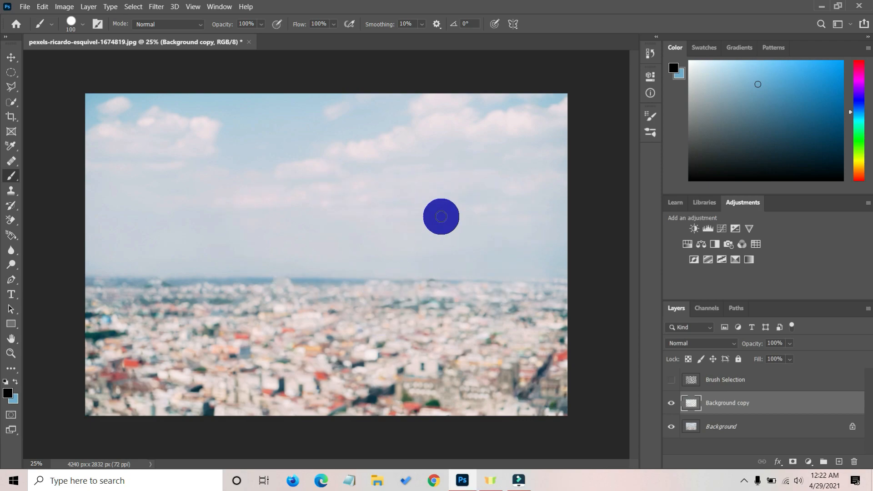
pyautogui.click(191, 8)
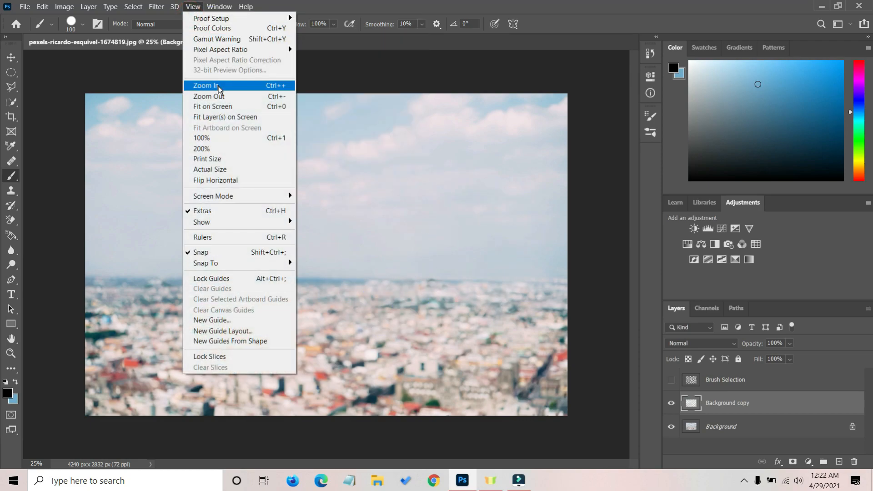
pyautogui.click(219, 108)
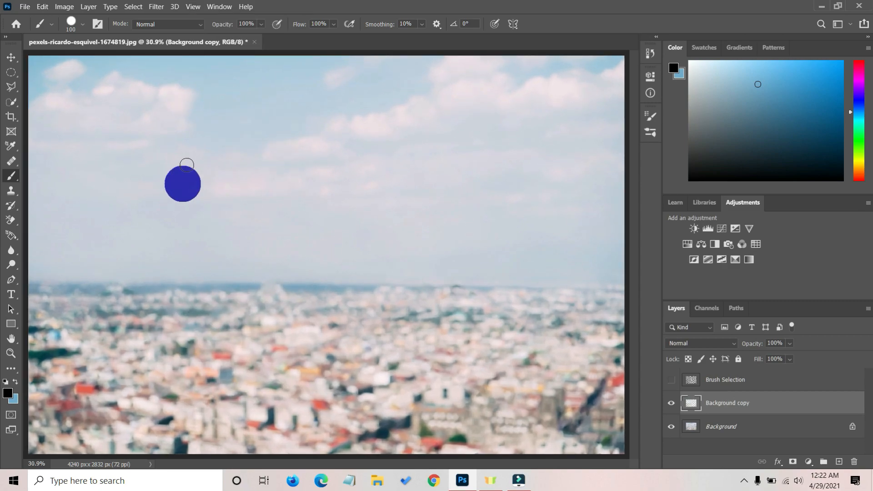